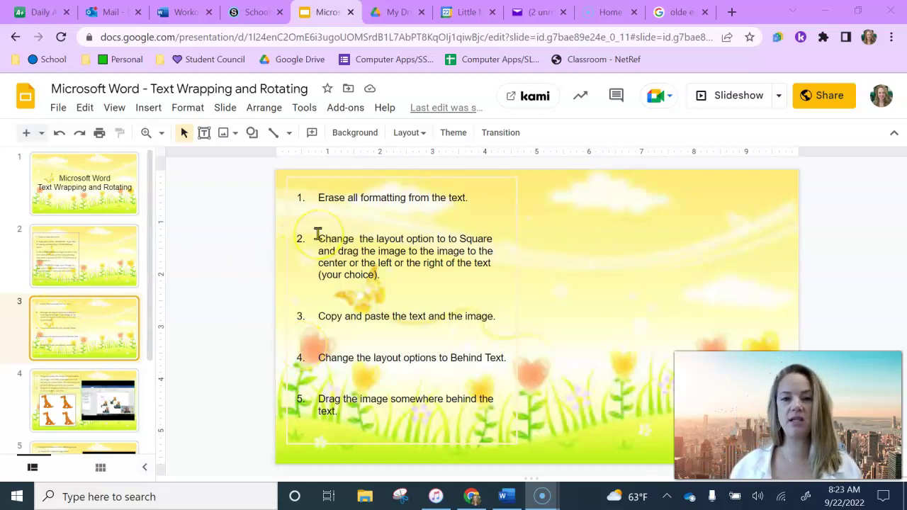
Review the first slide instruction, switch to Word, and delete the bulldog picture beside the paragraph.
click(373, 200)
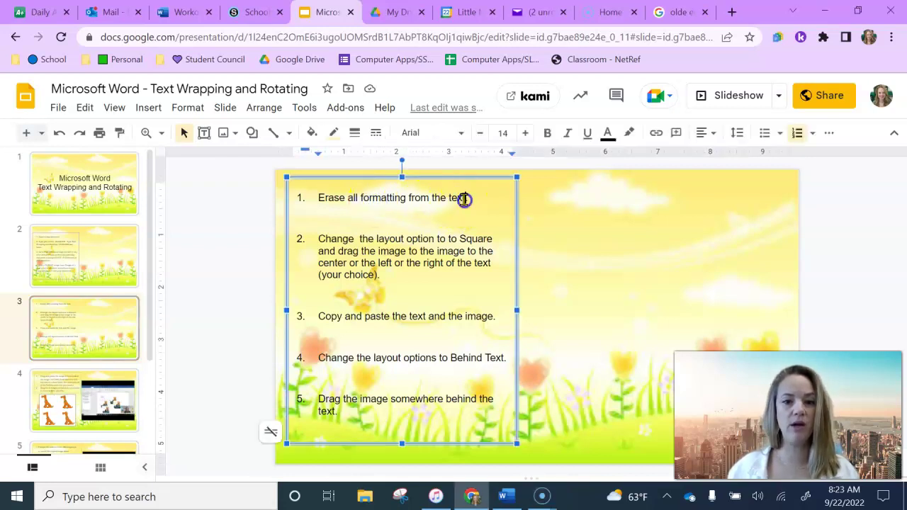
drag(464, 199, 359, 201)
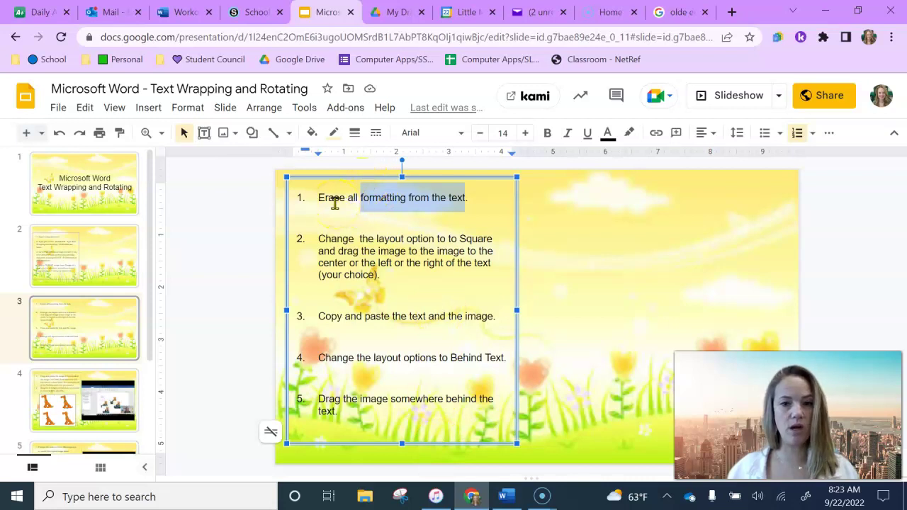
click(506, 497)
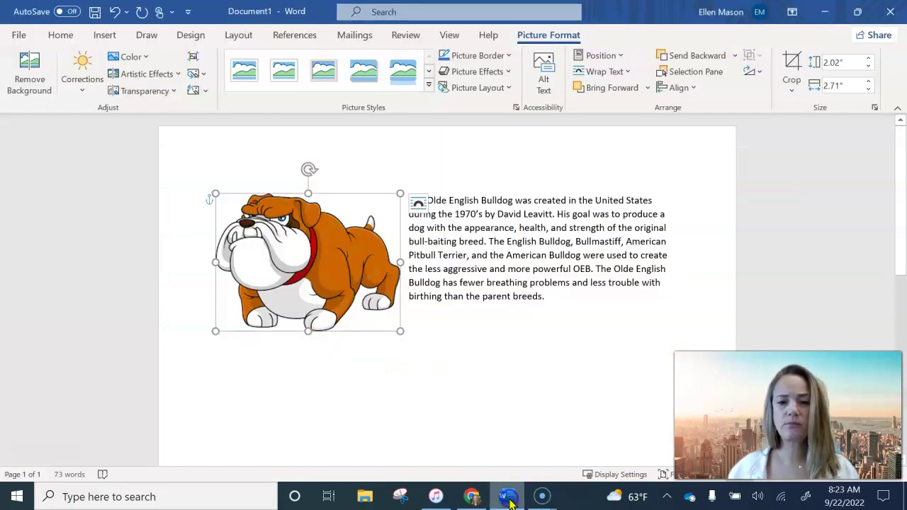
drag(317, 290, 306, 396)
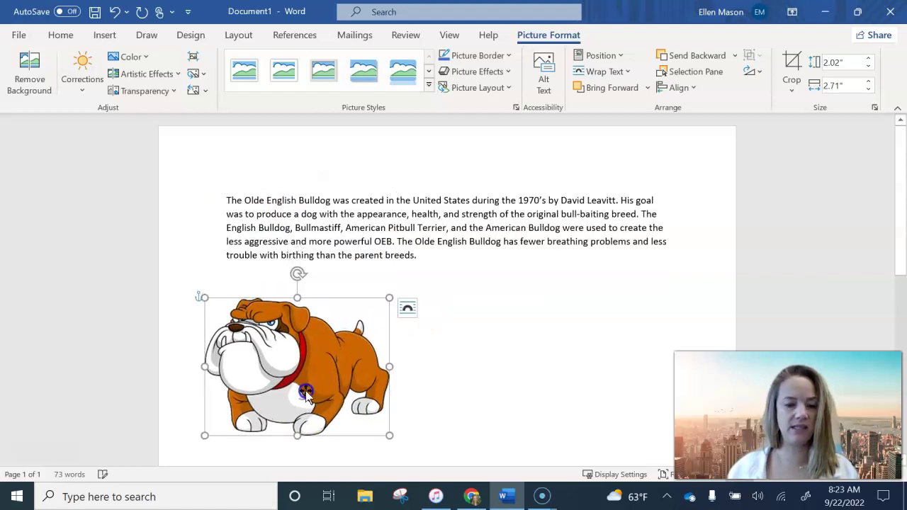
key(Delete)
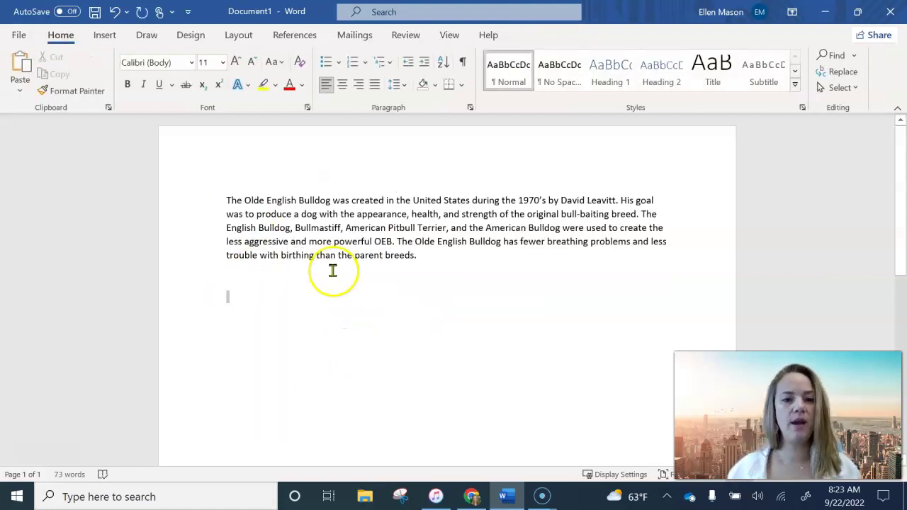
Clear all formatting from the Olde English Bulldog paragraph.
click(389, 228)
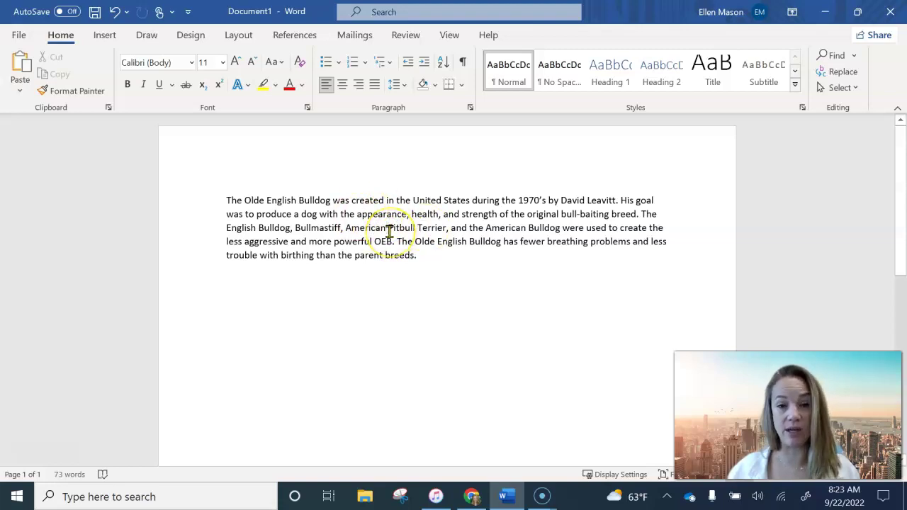
click(336, 216)
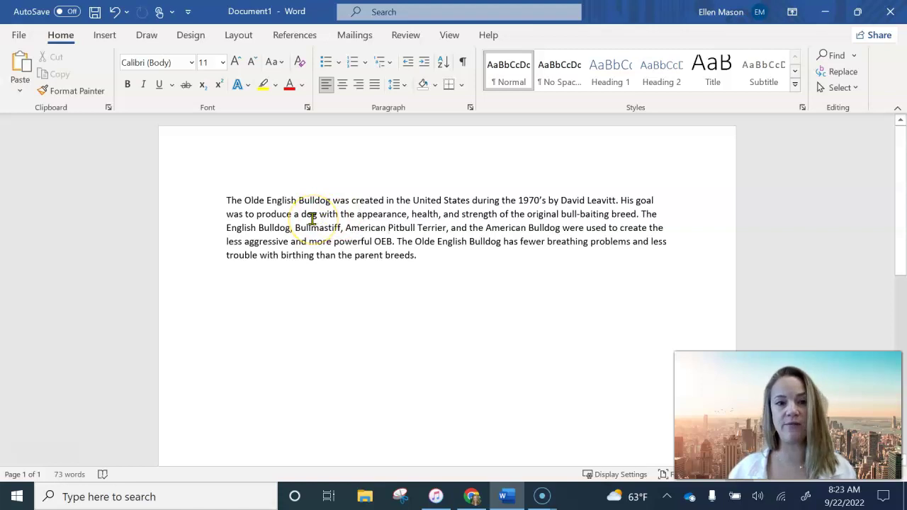
triple_click(227, 201)
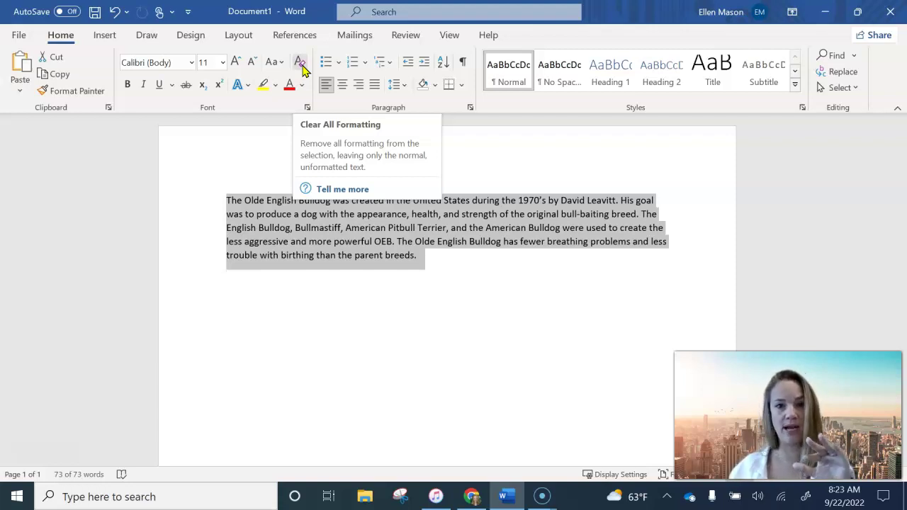
click(302, 69)
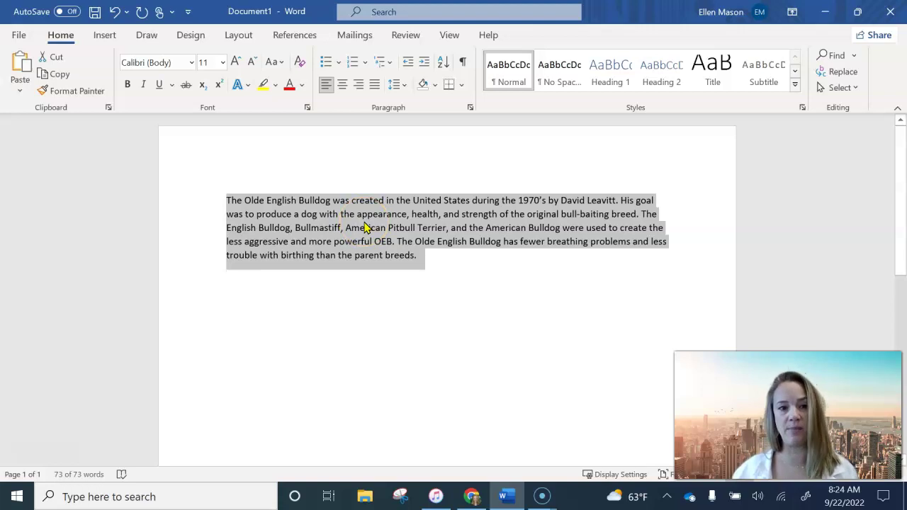
Paste the bulldog picture on a new line below the paragraph.
click(424, 257)
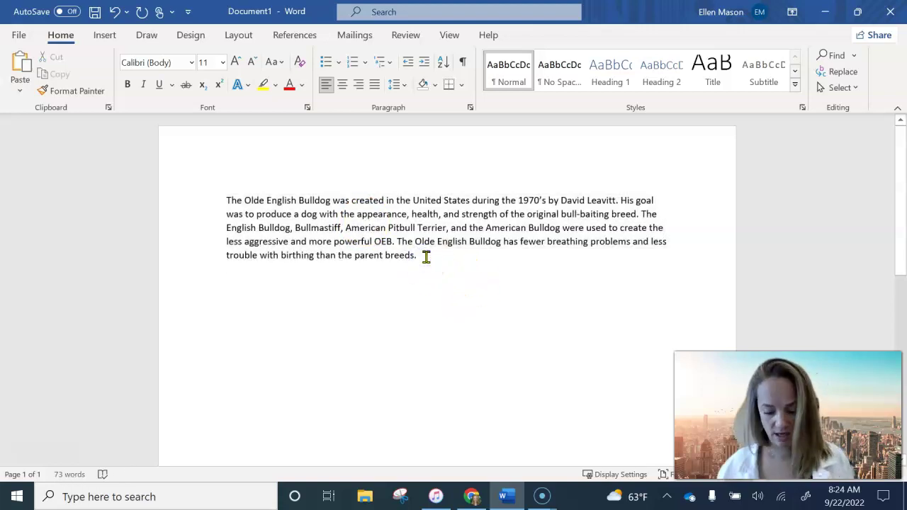
key(Return)
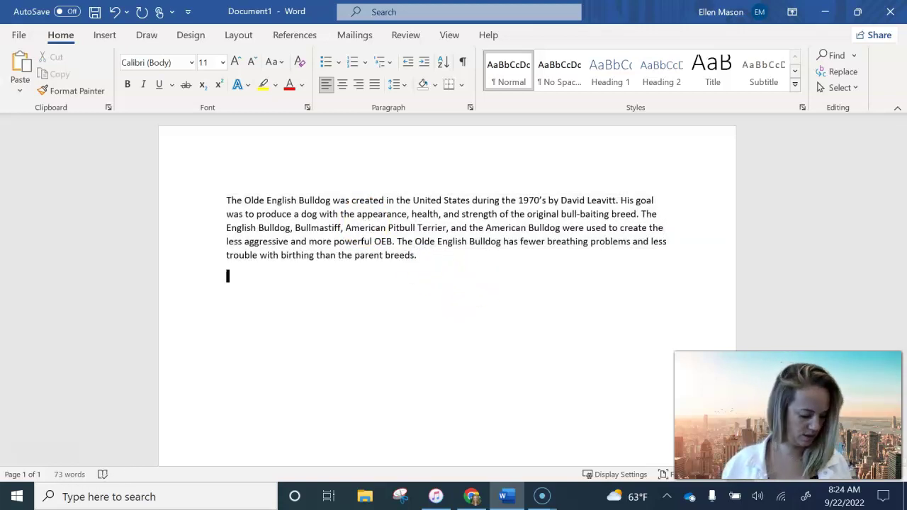
key(alt+v)
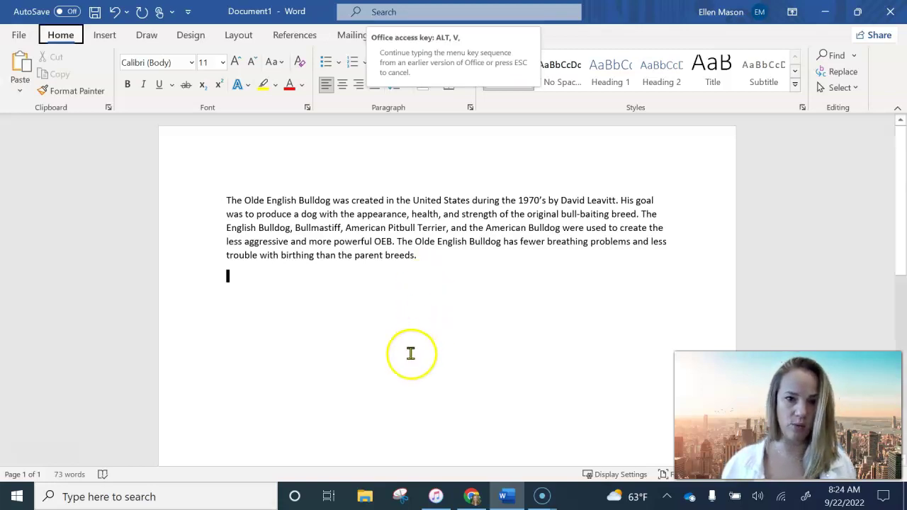
key(alt+Tab)
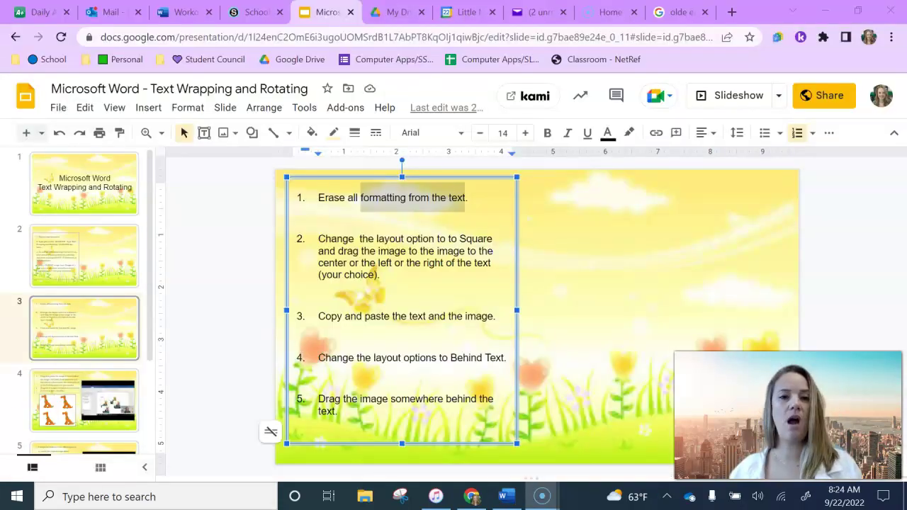
click(505, 496)
click(332, 337)
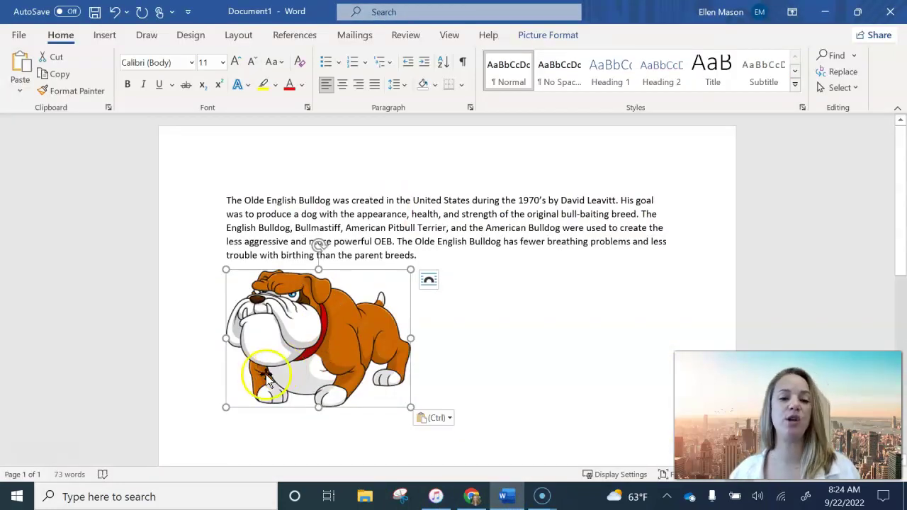
Set the bulldog picture's layout option to Square text wrapping.
click(497, 362)
click(405, 362)
drag(408, 361, 365, 360)
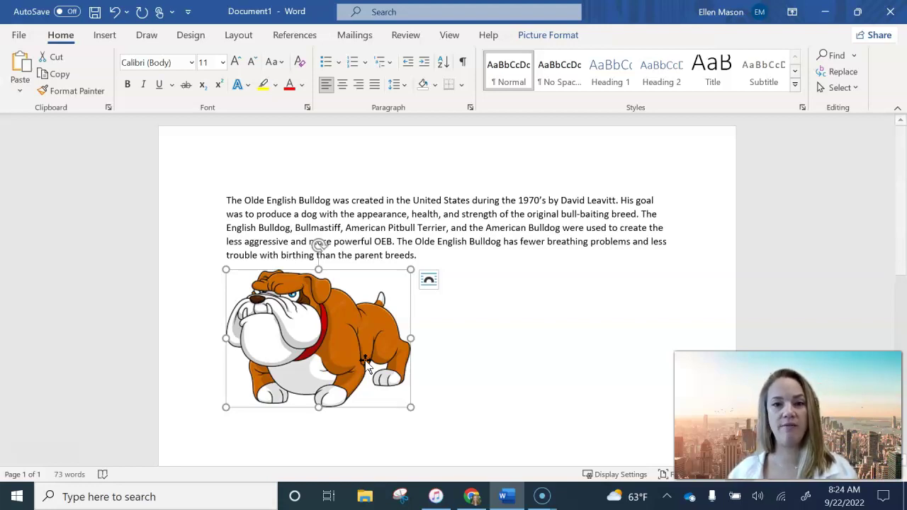
click(327, 383)
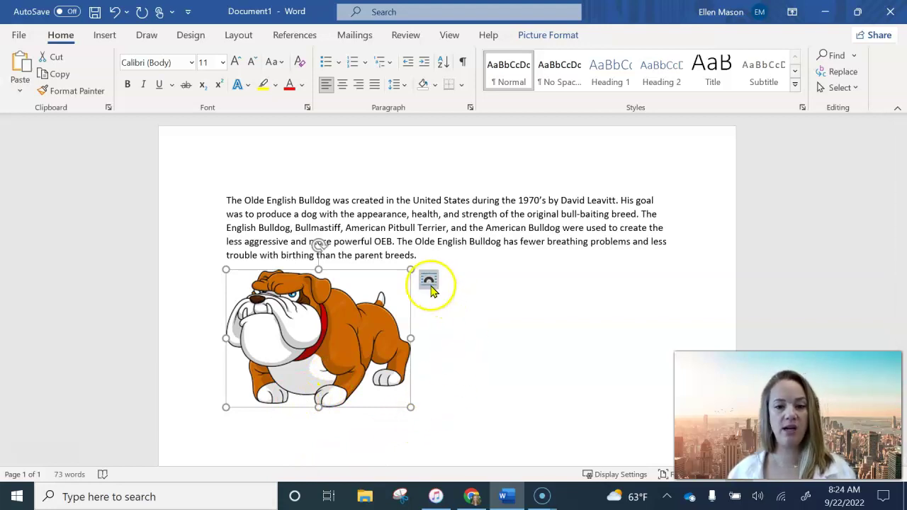
click(429, 284)
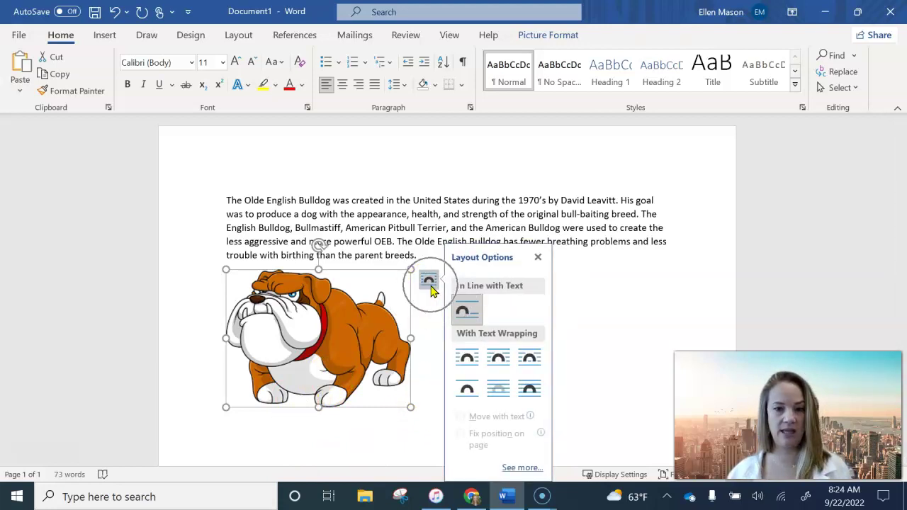
click(466, 360)
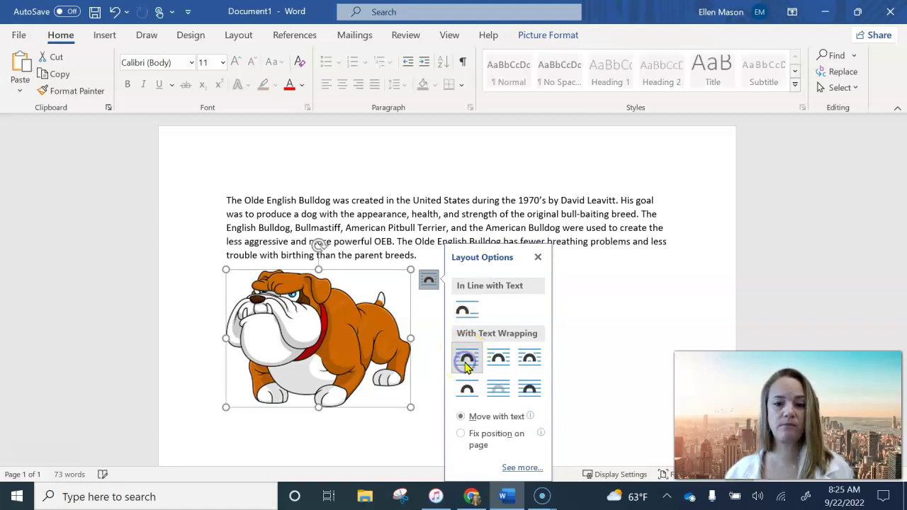
click(616, 345)
Move the bulldog picture up beside the paragraph so it sits at the right of the text.
click(284, 354)
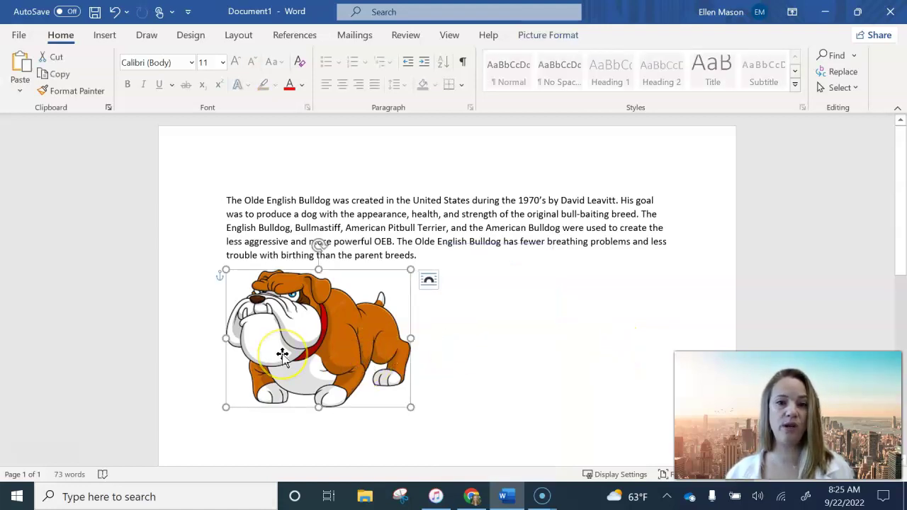
click(312, 361)
drag(343, 368, 508, 277)
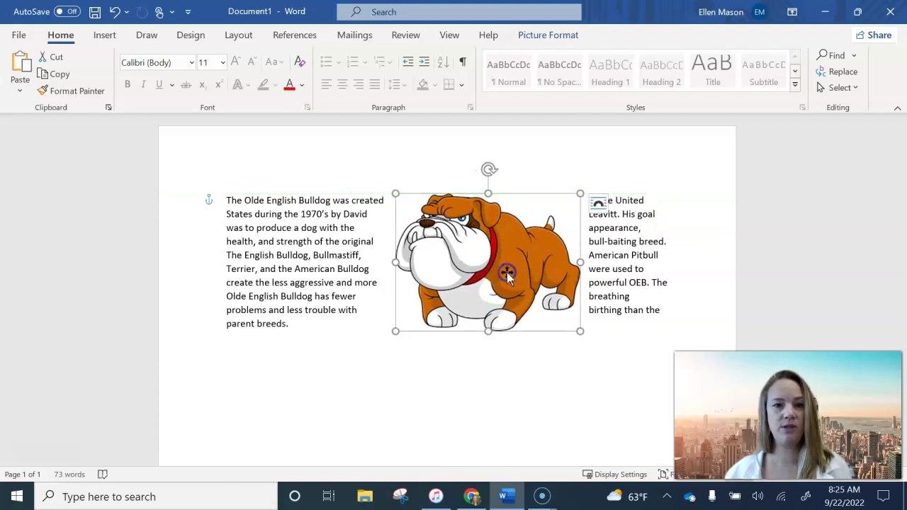
drag(455, 301, 572, 213)
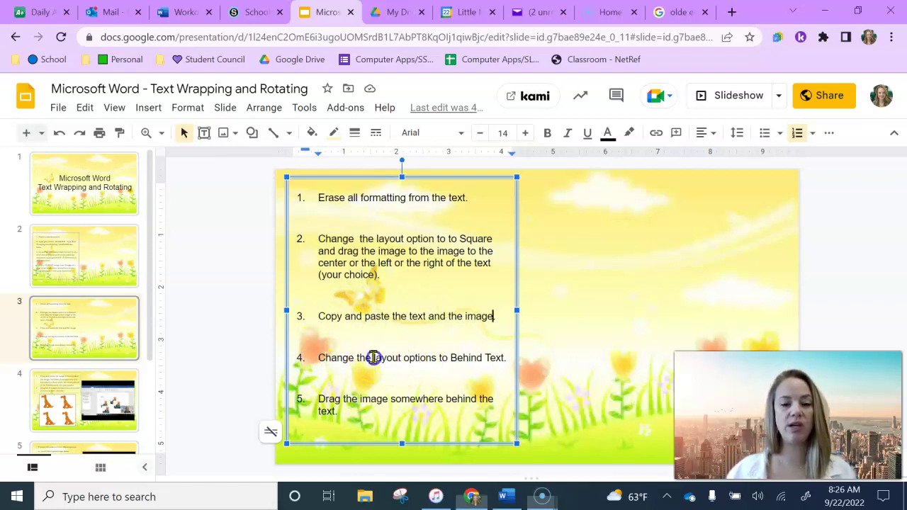
Return to Word and duplicate the bulldog paragraph together with its picture below the original.
drag(373, 358, 504, 358)
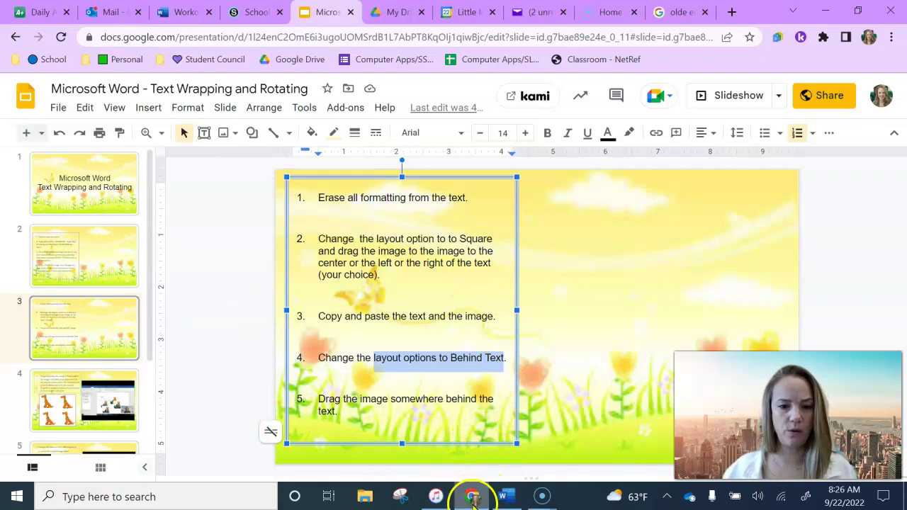
click(505, 496)
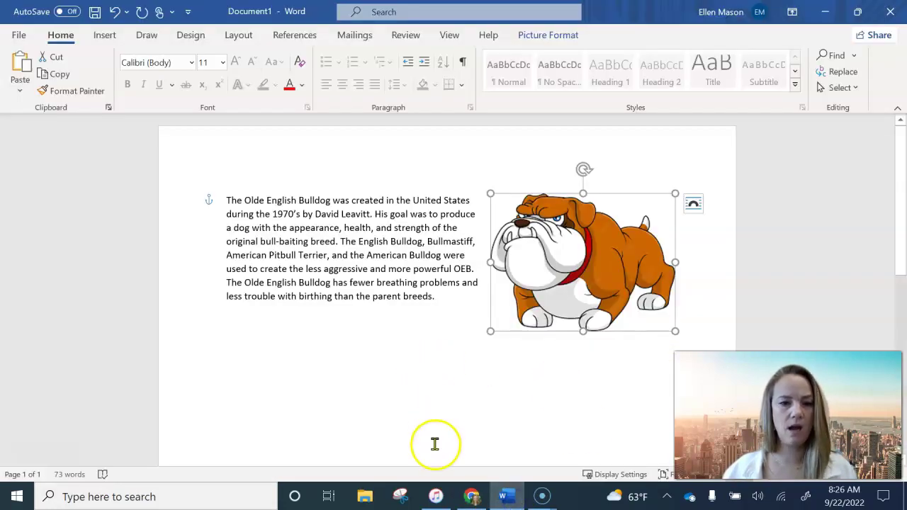
triple_click(228, 203)
key(ctrl+c)
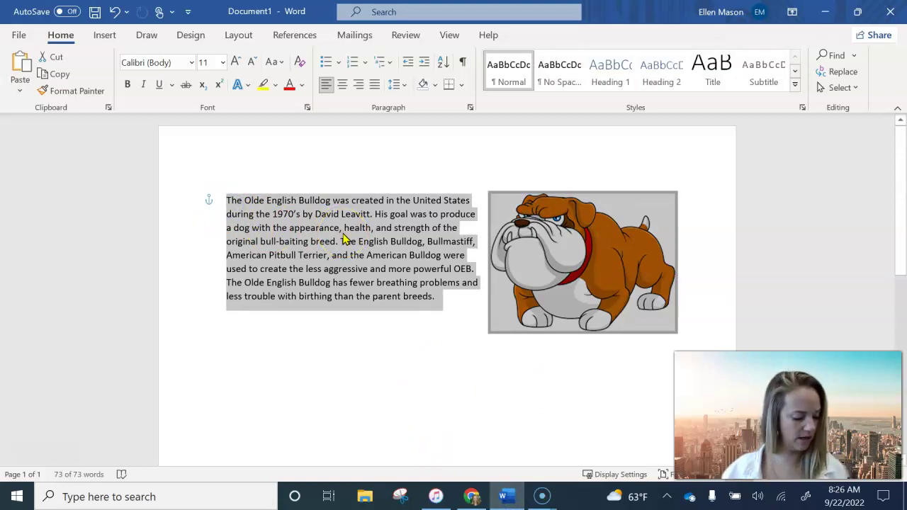
click(285, 359)
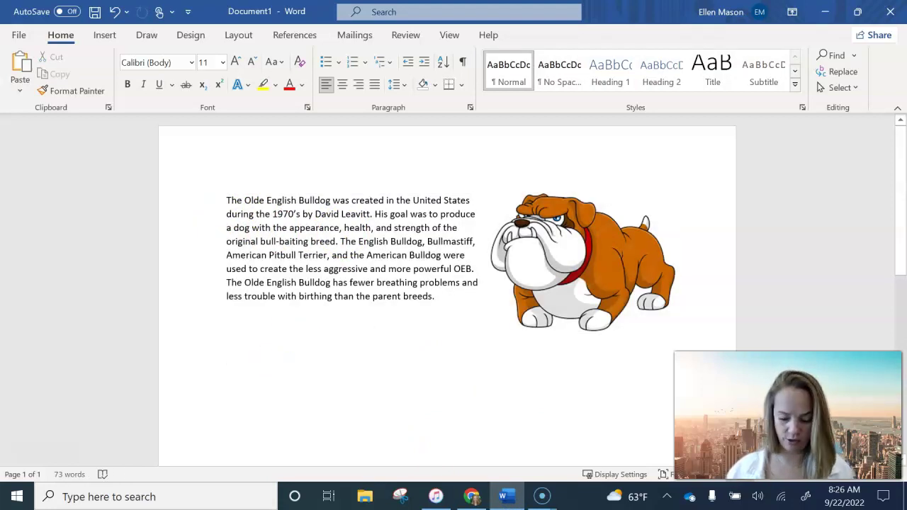
key(Return)
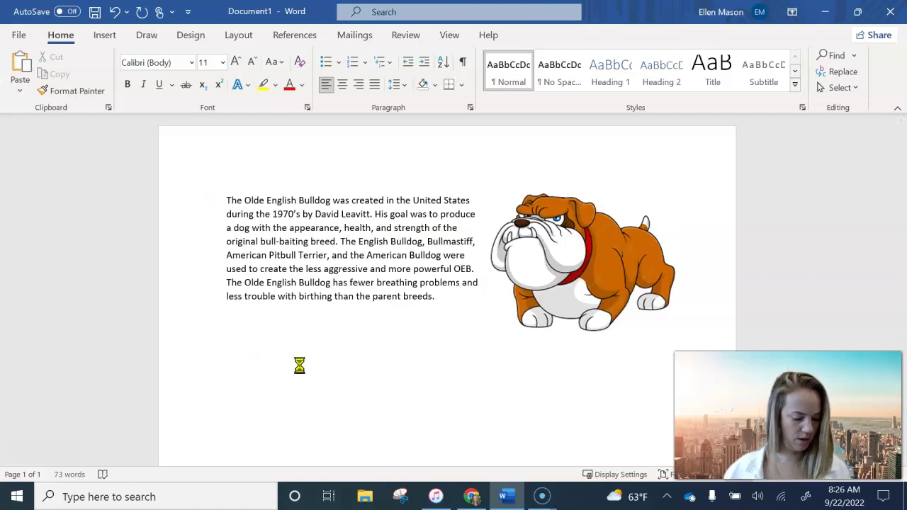
key(ctrl+v)
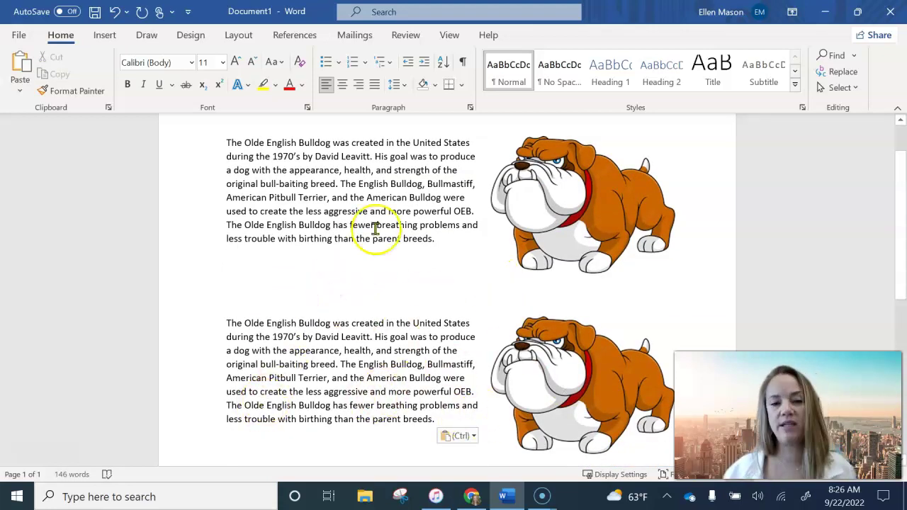
Change the lower bulldog picture's layout option to Behind Text and move it behind the middle of the second paragraph.
click(593, 179)
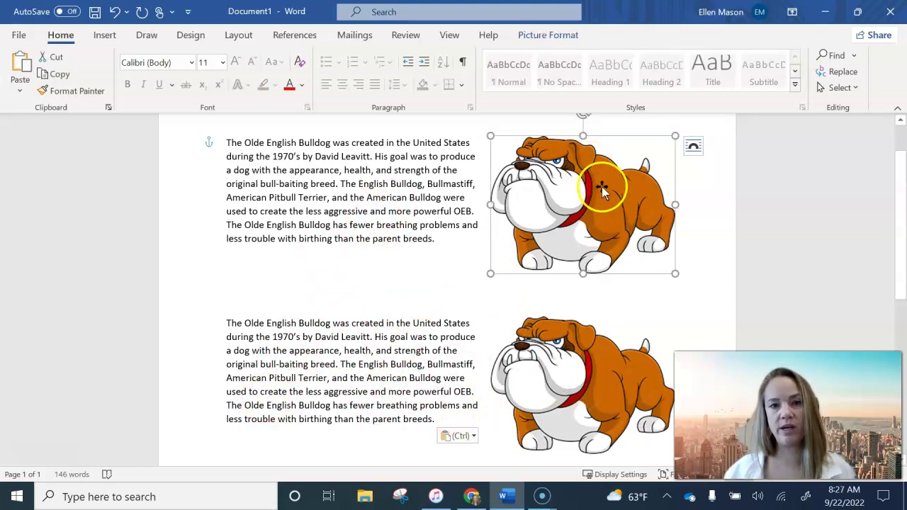
scroll(473, 352, down, 4)
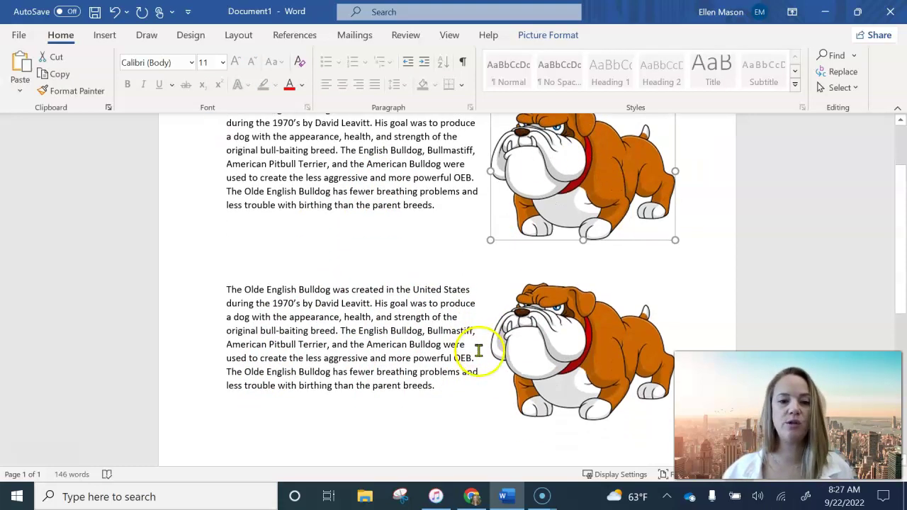
scroll(581, 413, up, 1)
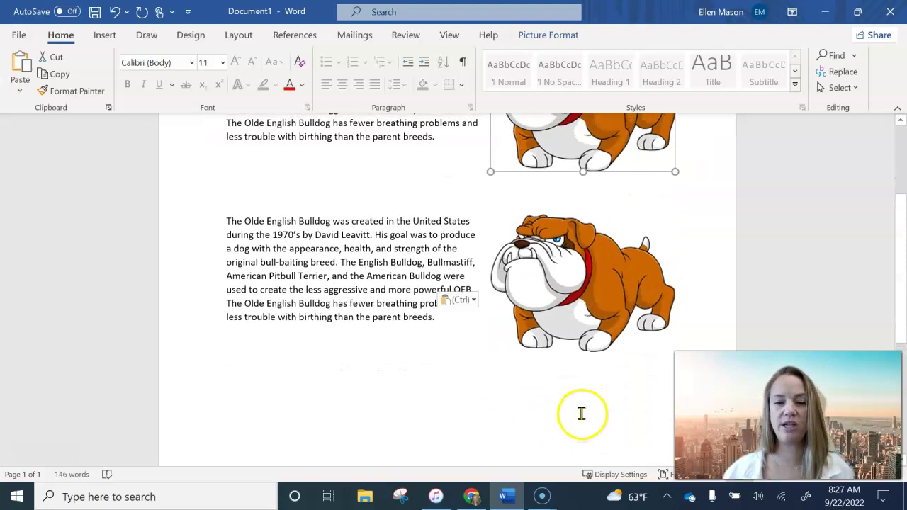
click(578, 280)
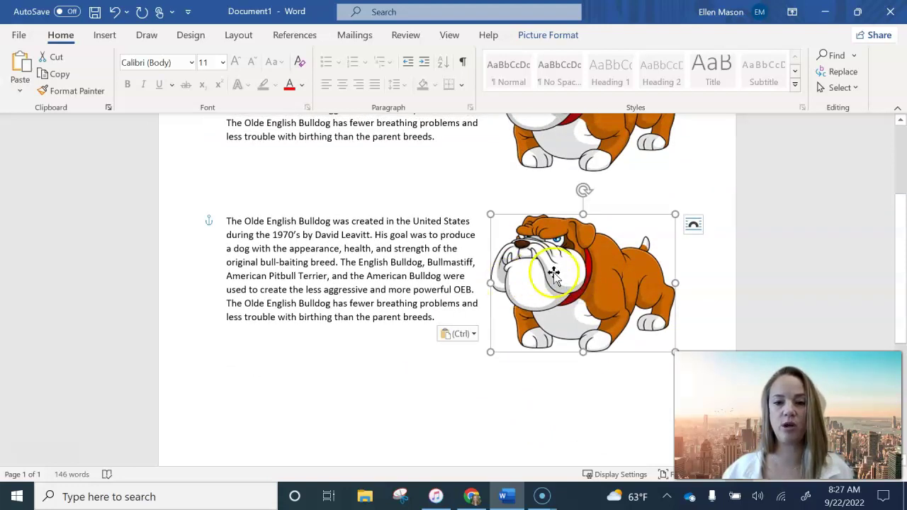
key(ctrl)
click(695, 225)
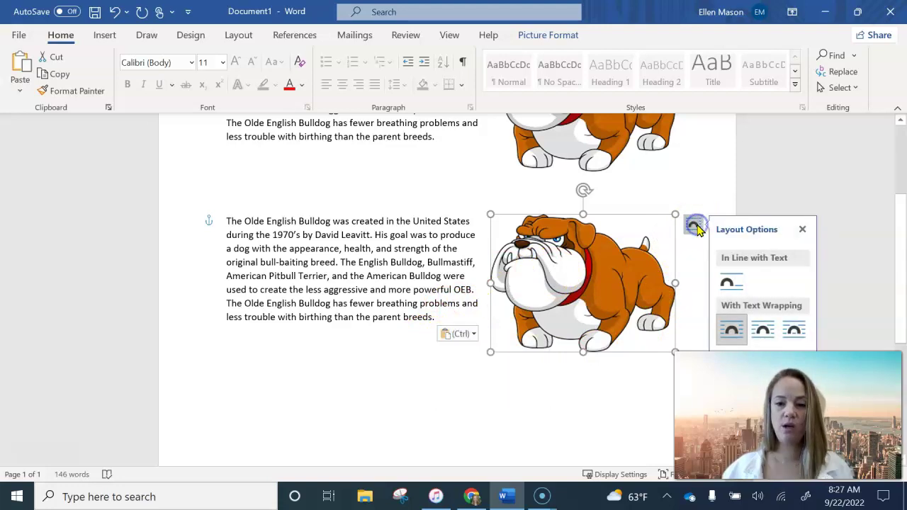
key(Escape)
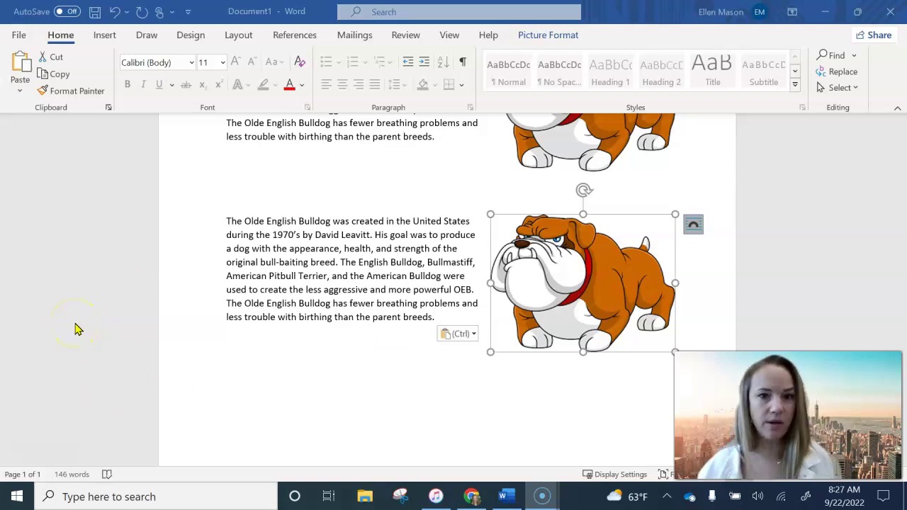
click(692, 226)
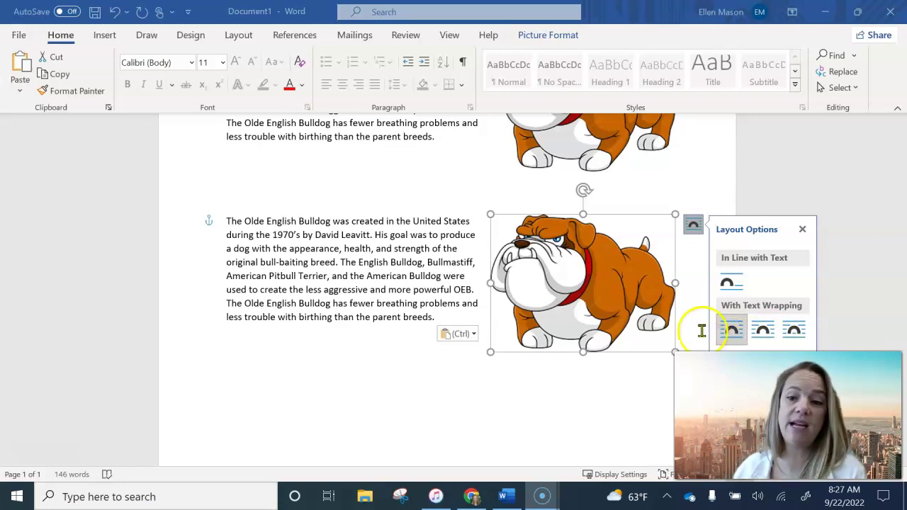
click(588, 307)
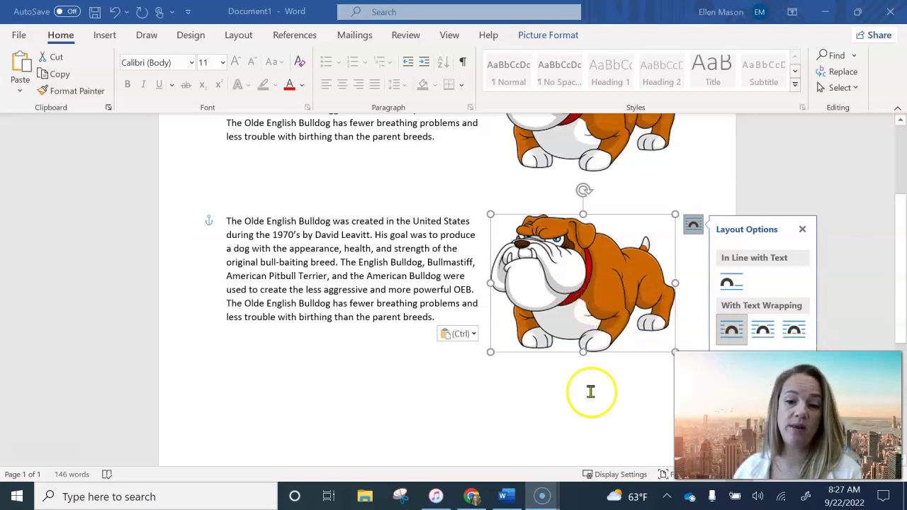
click(765, 349)
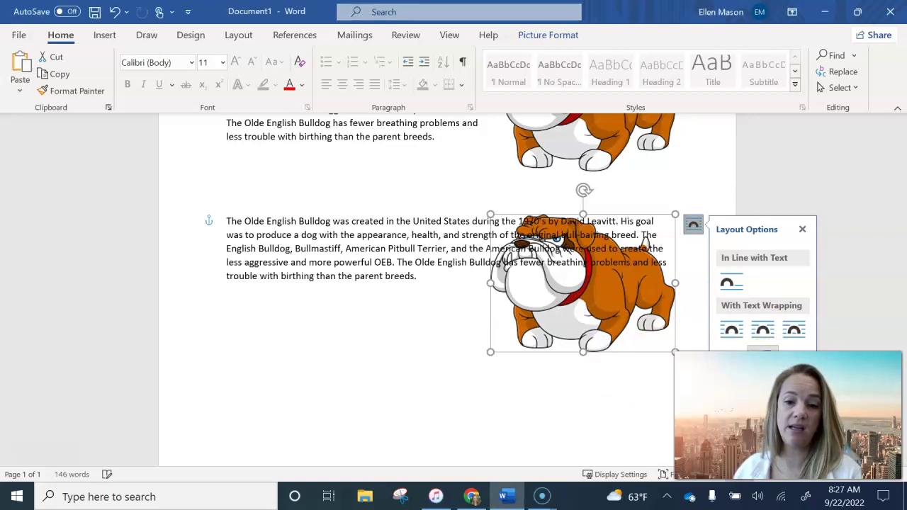
drag(580, 298, 435, 265)
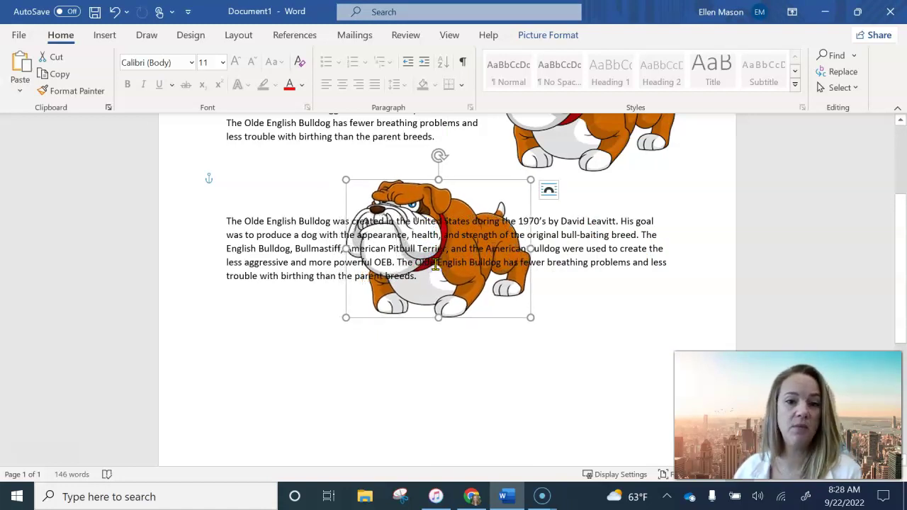